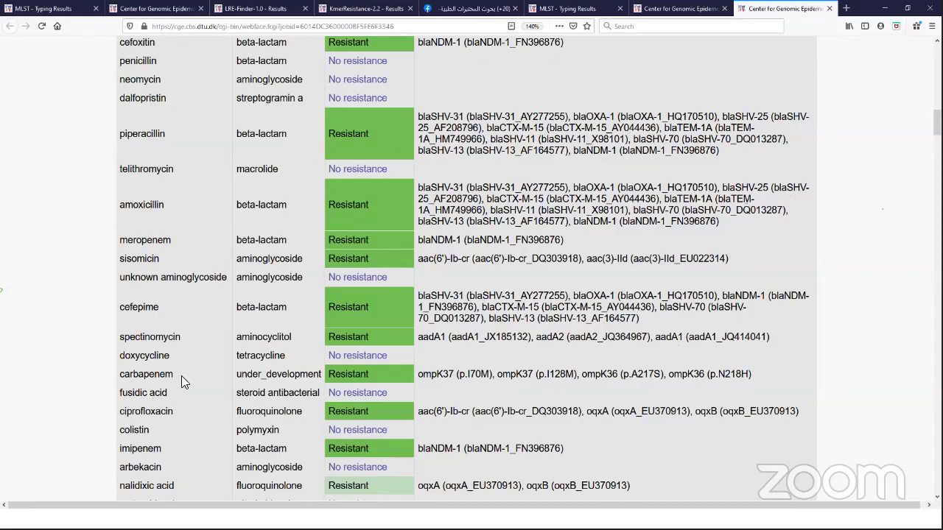
# Examine the ResFinder phenotype table for the predicted resistance and genetic background of each antimicrobial.
pyautogui.scroll(-5, 171, 384)
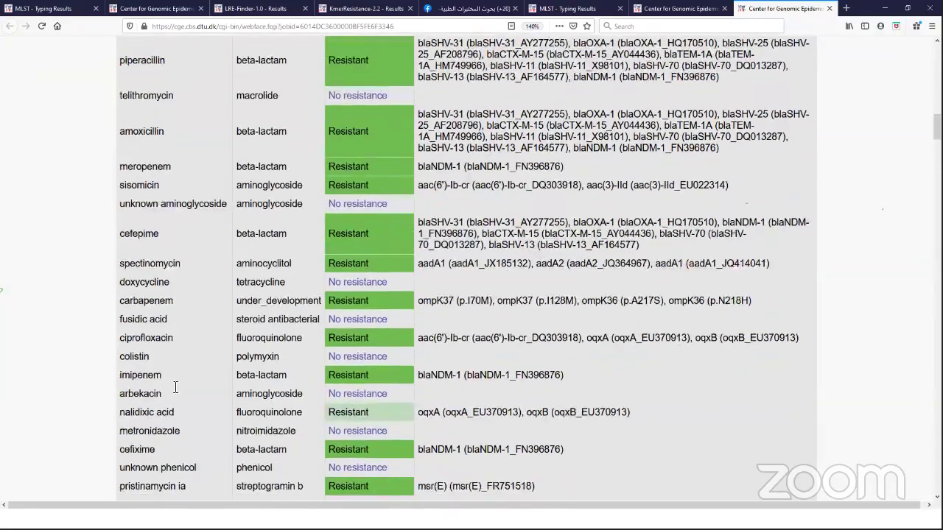
pyautogui.scroll(-6, 175, 386)
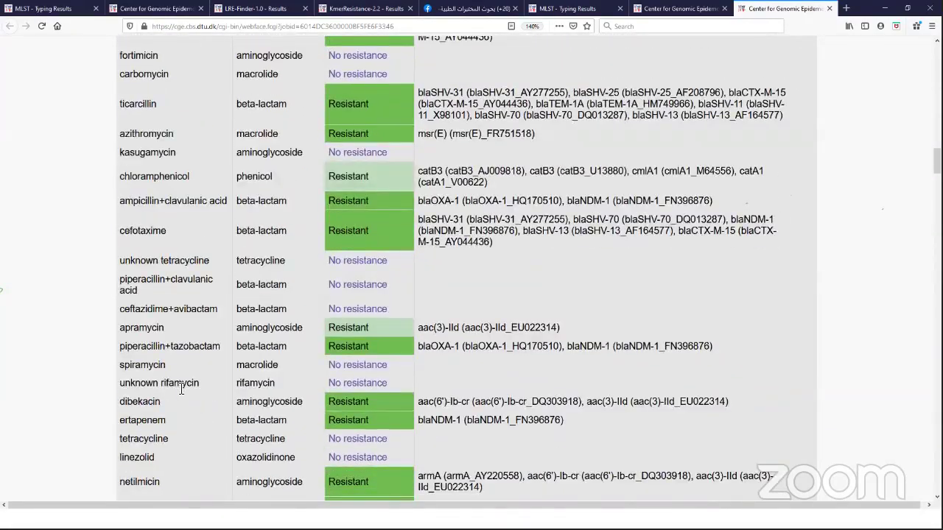
pyautogui.scroll(-3, 180, 386)
pyautogui.scroll(-4, 387, 302)
pyautogui.scroll(-2, 385, 309)
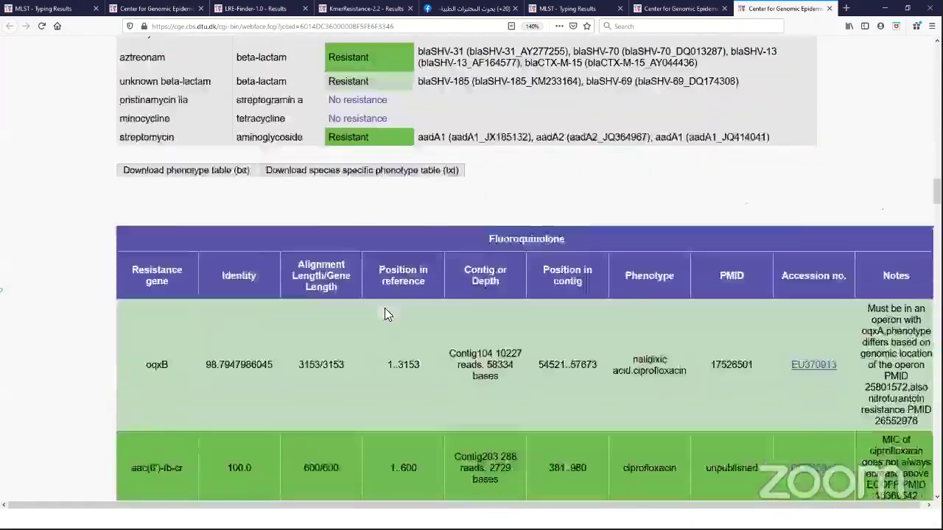
pyautogui.scroll(10, 384, 310)
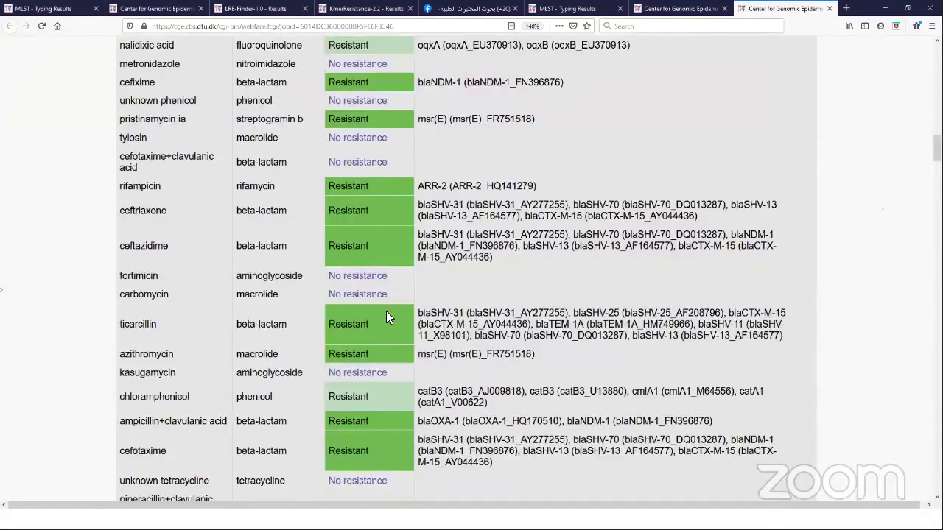
pyautogui.scroll(11, 386, 311)
pyautogui.scroll(10, 386, 311)
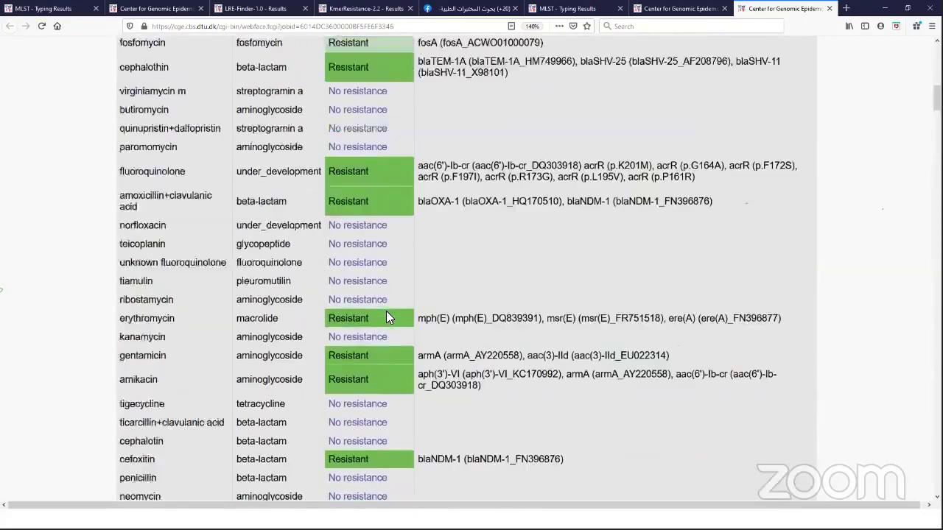
pyautogui.scroll(2, 386, 311)
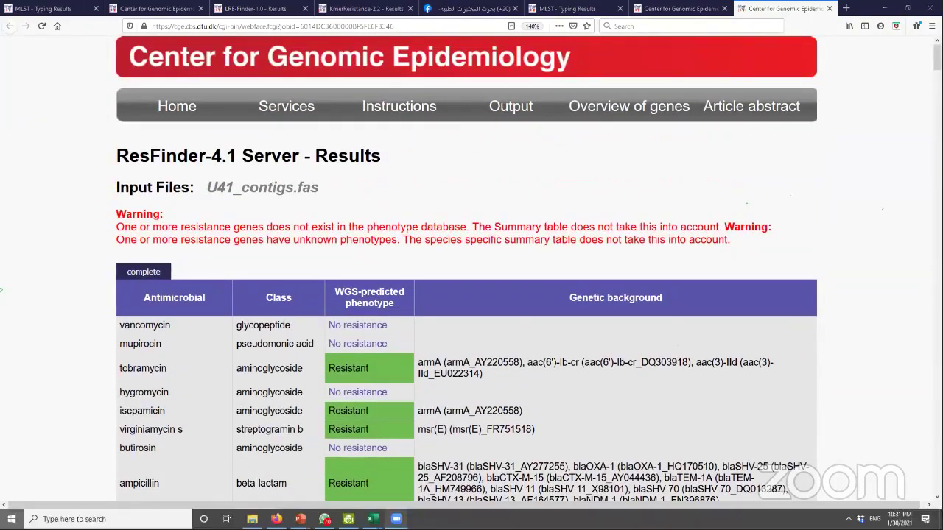
# Switch to the running PowerPoint slide show and open the KmerResistance results link on the antibiotics resistance slide.
pyautogui.press('super')
pyautogui.moveTo(300, 519)
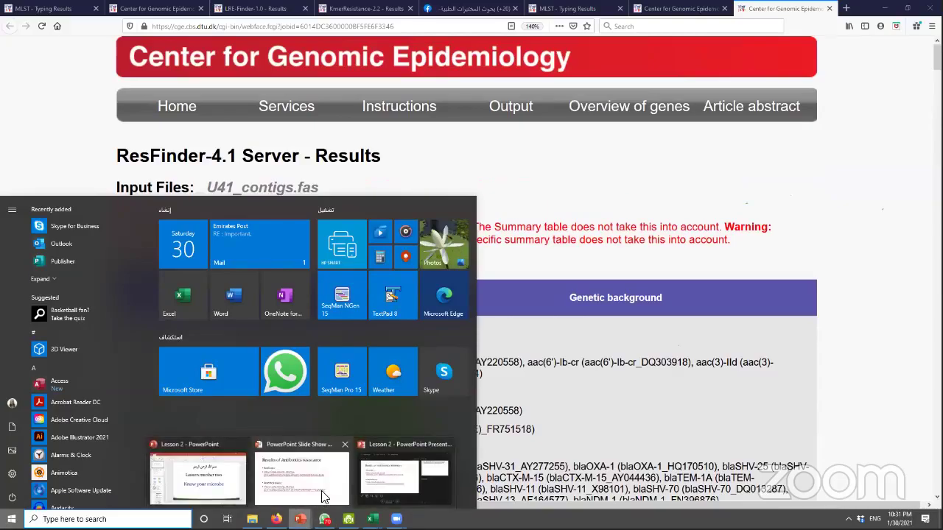
pyautogui.click(324, 494)
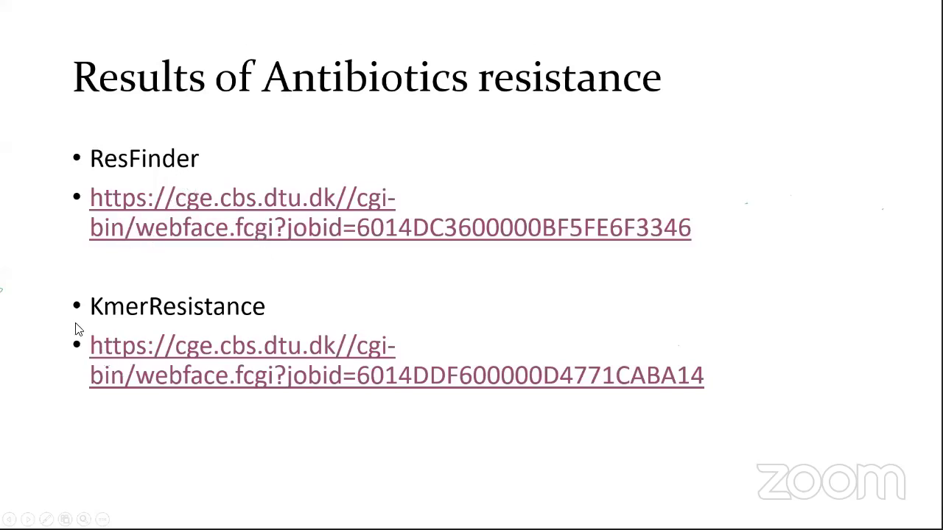
pyautogui.click(221, 355)
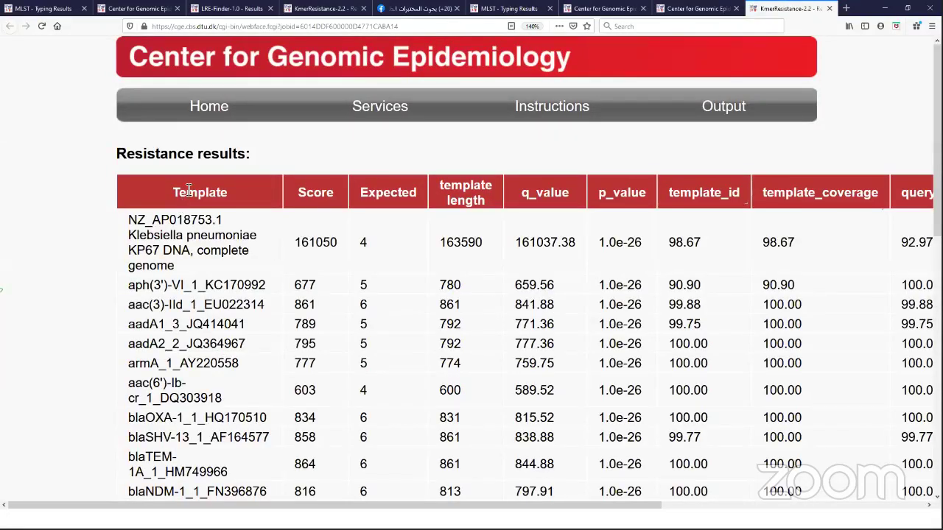
# Review the KmerResistance results table down to its input file name, highlight that name and return to the table's start.
pyautogui.scroll(-5, 195, 199)
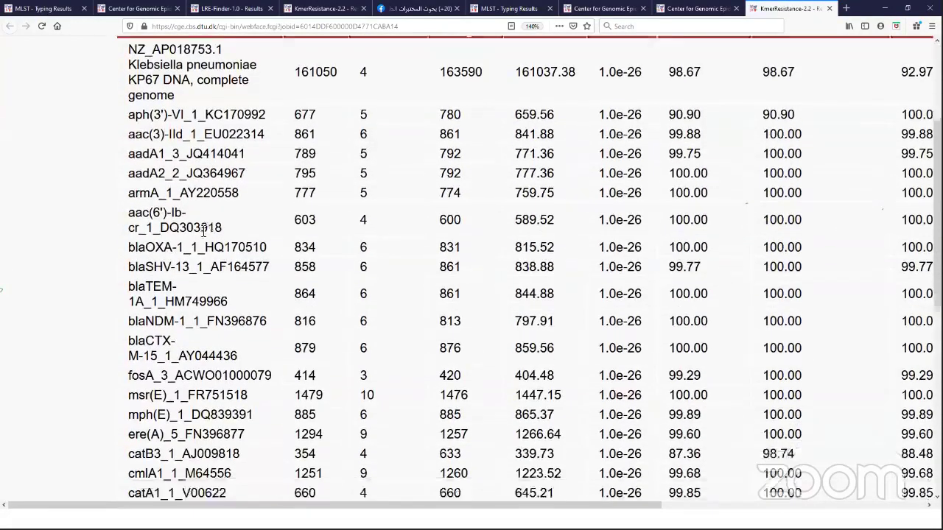
pyautogui.scroll(-3, 193, 215)
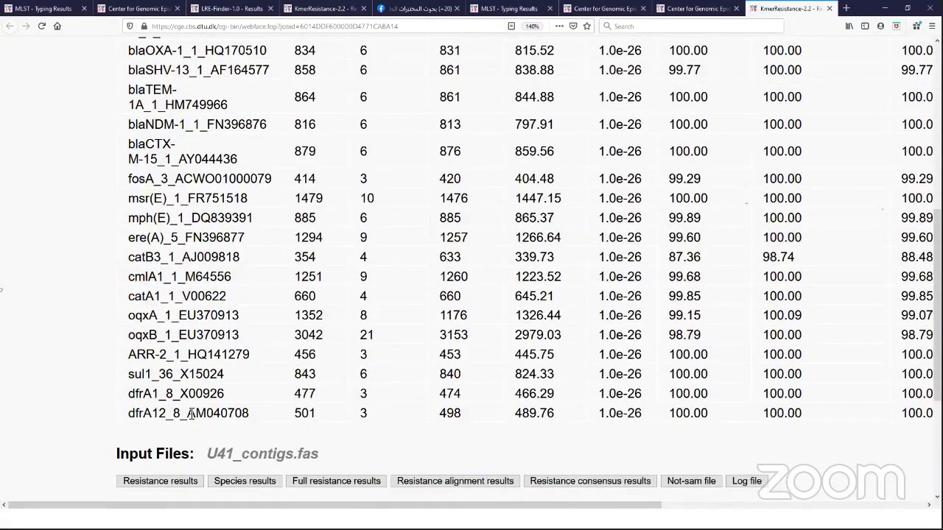
pyautogui.moveTo(208, 450); pyautogui.dragTo(321, 461)
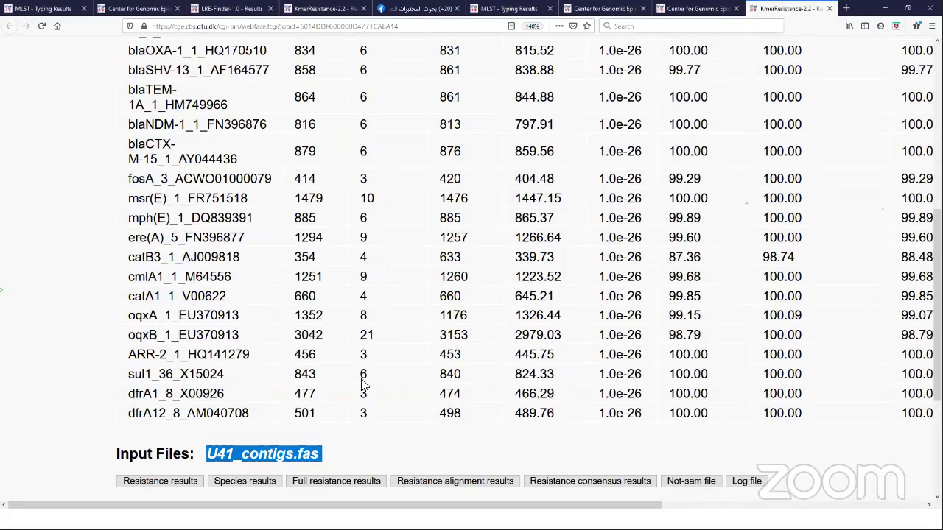
pyautogui.scroll(4, 361, 387)
pyautogui.scroll(4, 310, 266)
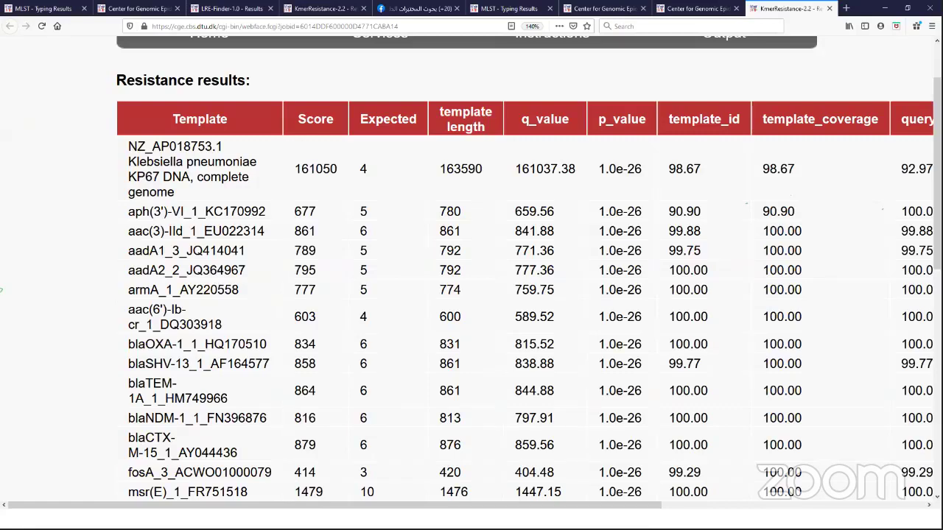
# Switch to the Data folder in File Explorer and open the Kmer ID workbook in Excel.
pyautogui.press('super')
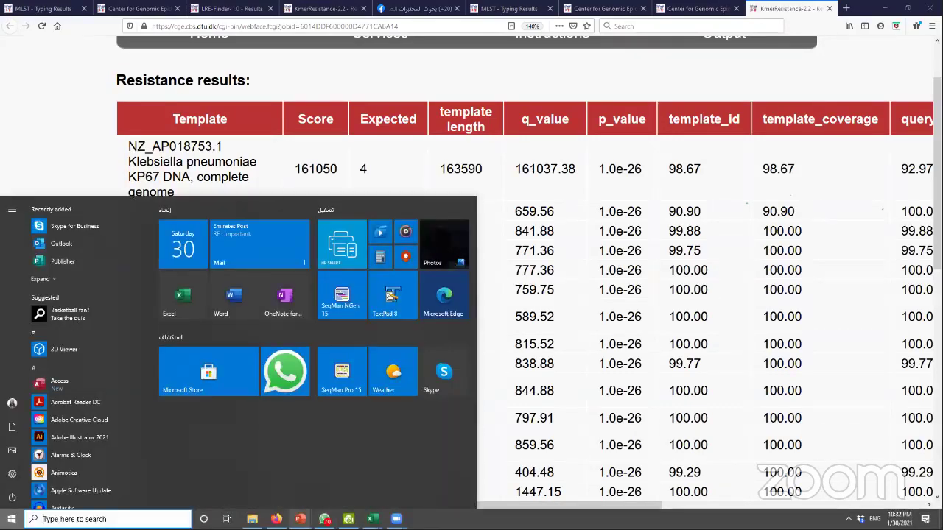
pyautogui.moveTo(252, 520)
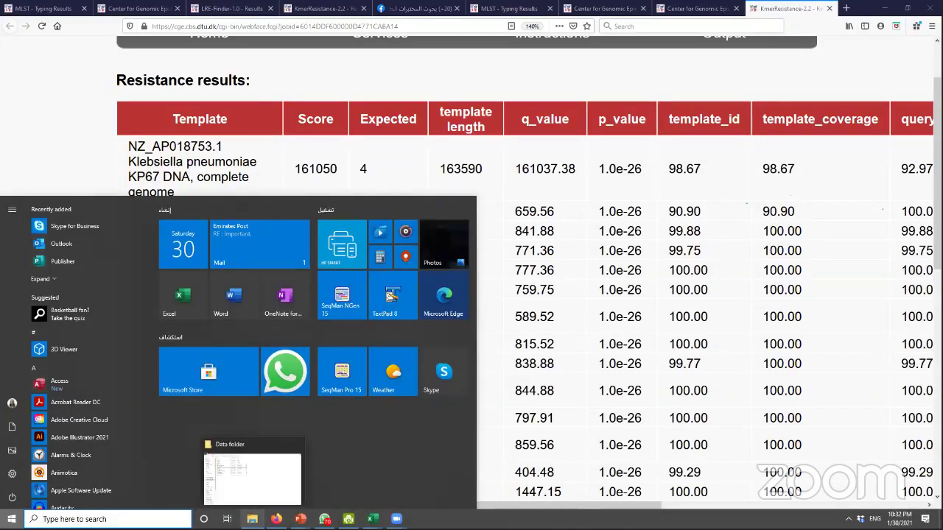
pyautogui.click(253, 493)
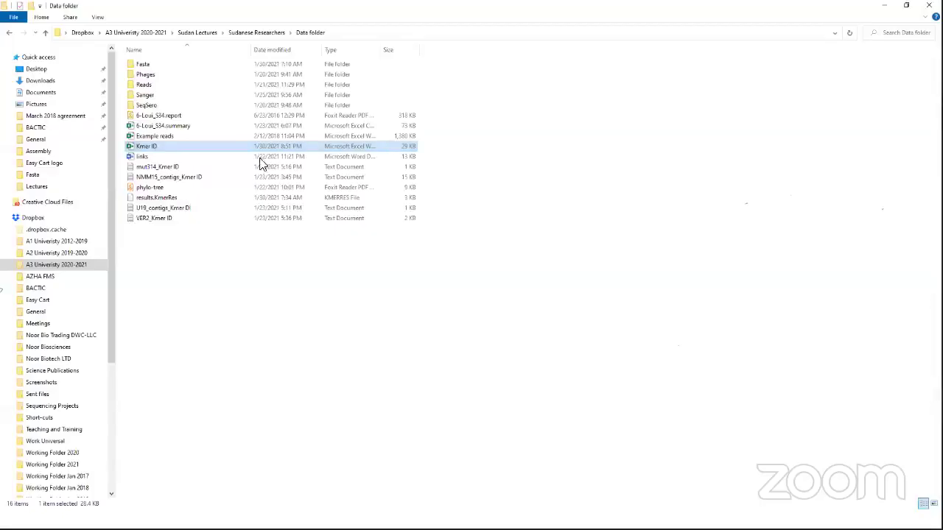
pyautogui.doubleClick(169, 147)
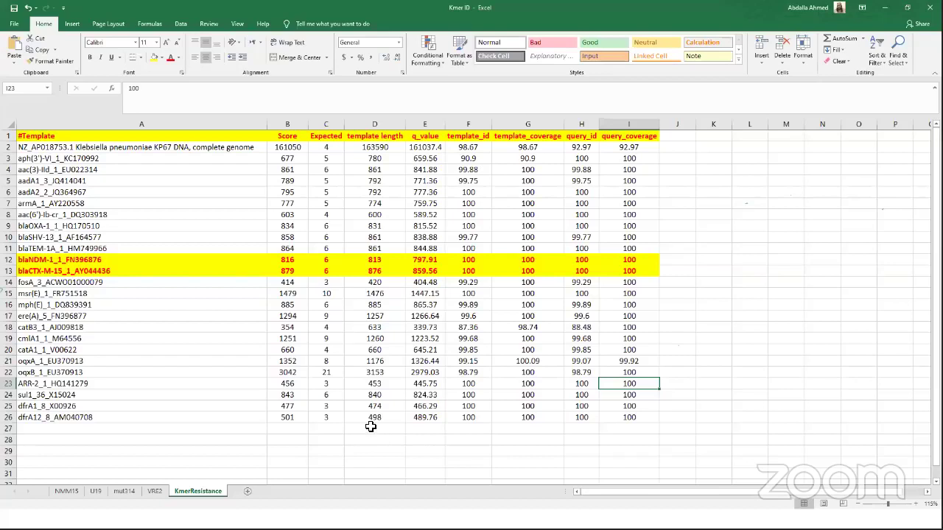
# Inspect the #Template, Score, template_id and template_coverage columns of the KmerResistance sheet by selecting them.
pyautogui.click(60, 130)
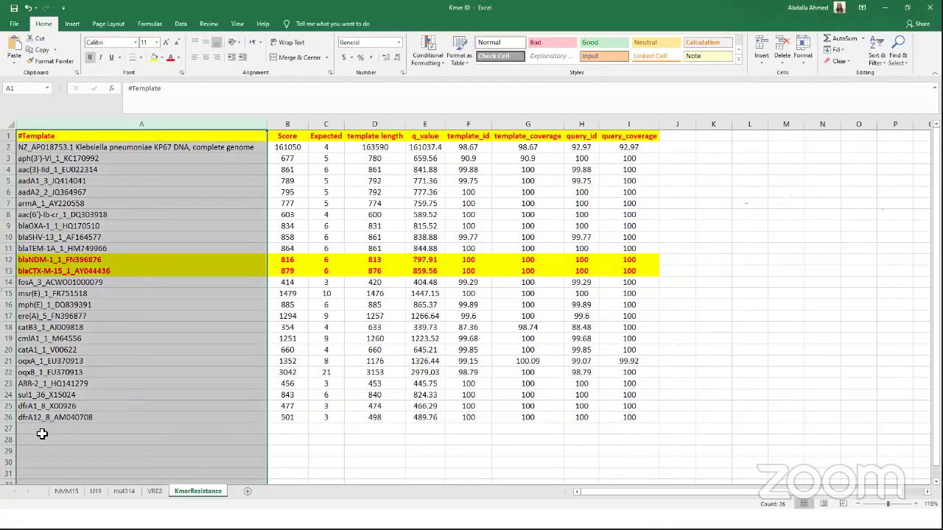
pyautogui.click(62, 384)
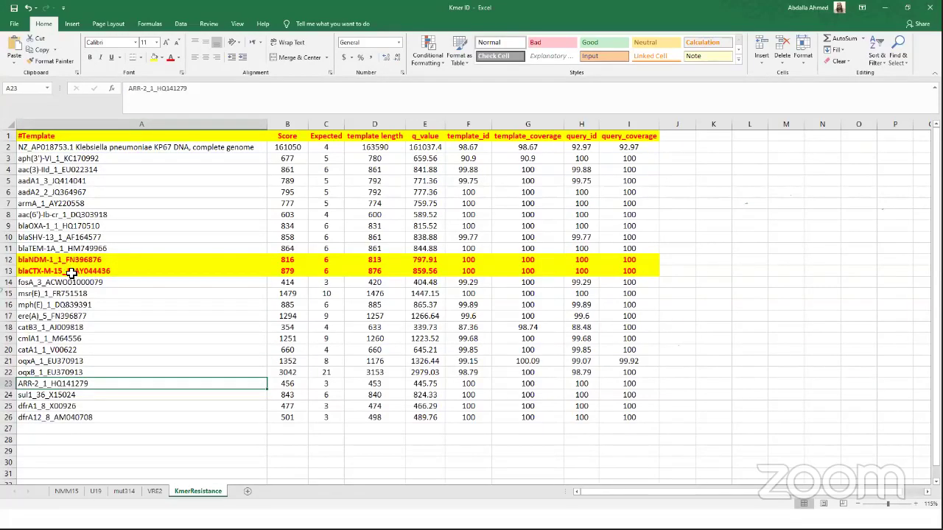
pyautogui.click(295, 124)
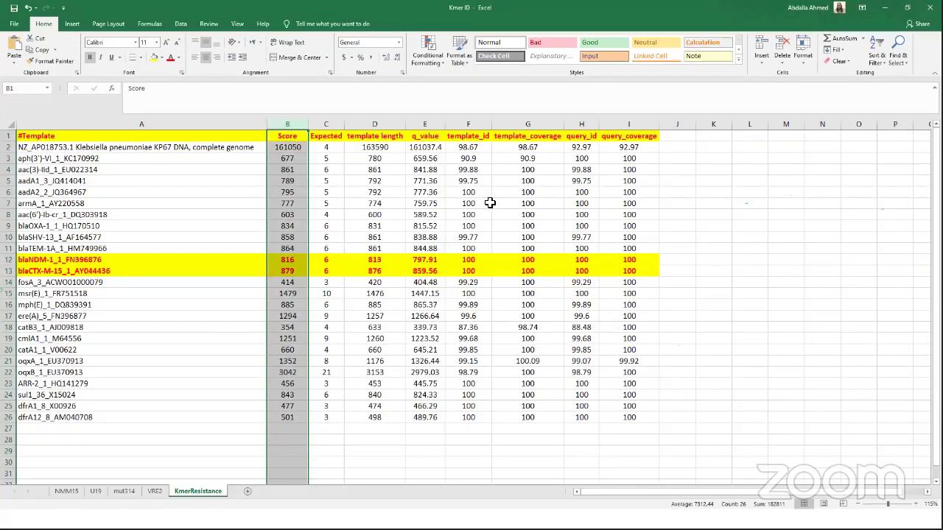
pyautogui.click(478, 125)
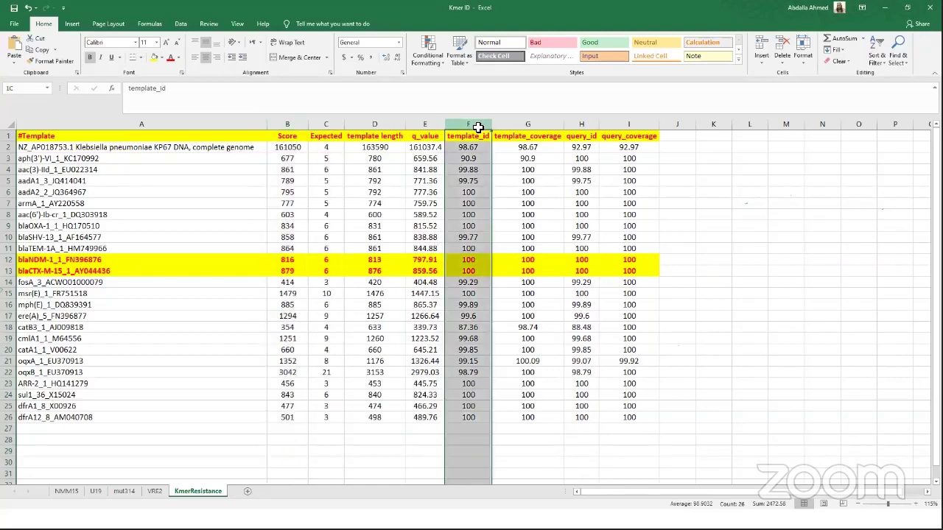
pyautogui.moveTo(478, 127); pyautogui.dragTo(512, 133)
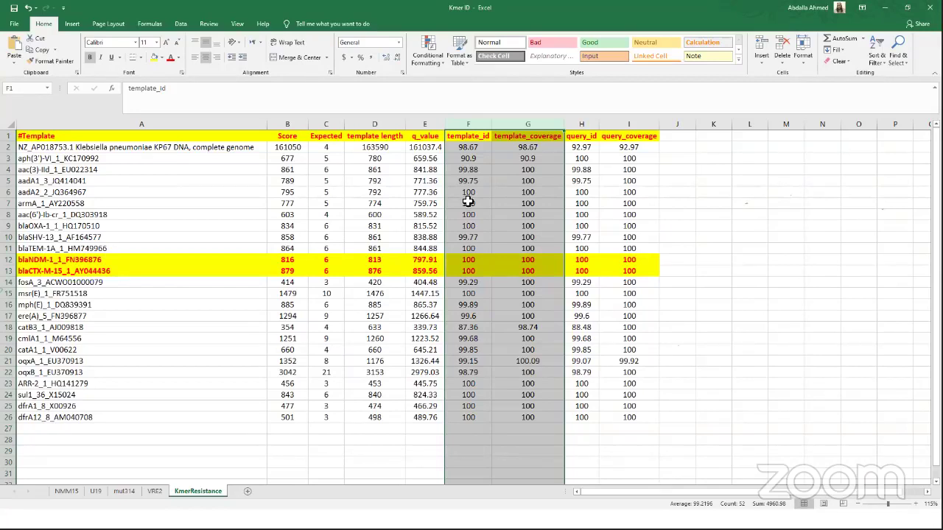
# Examine the highlighted blaNDM-1 and blaCTX-M-15 gene rows, including their template coverage values.
pyautogui.moveTo(34, 262); pyautogui.dragTo(627, 270)
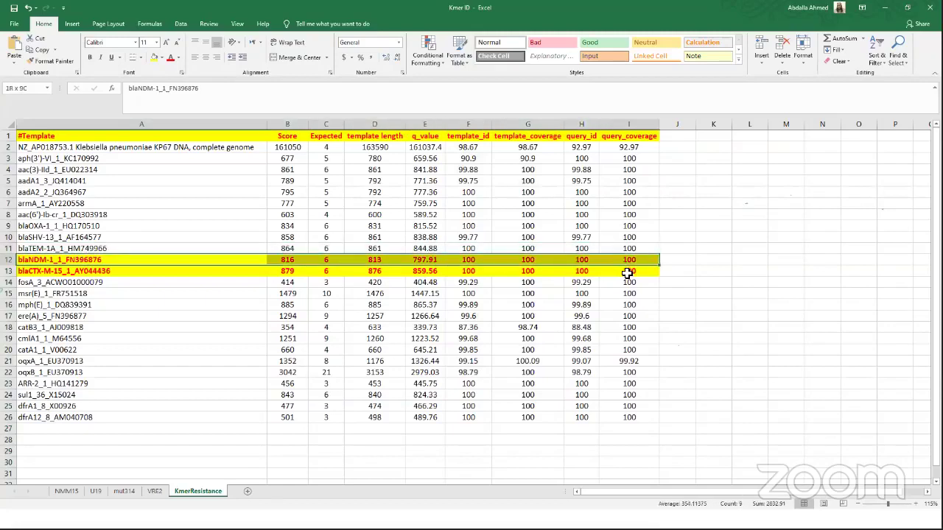
pyautogui.click(389, 290)
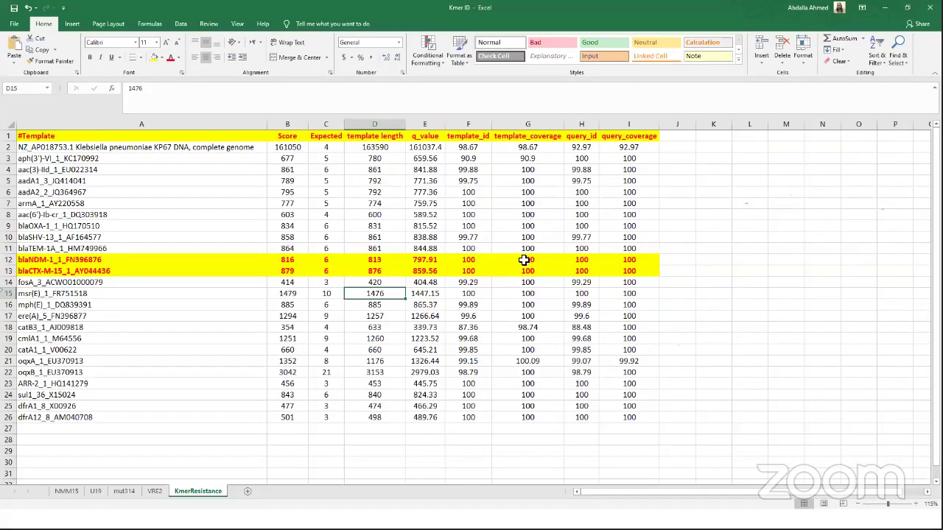
pyautogui.moveTo(524, 259); pyautogui.dragTo(524, 267)
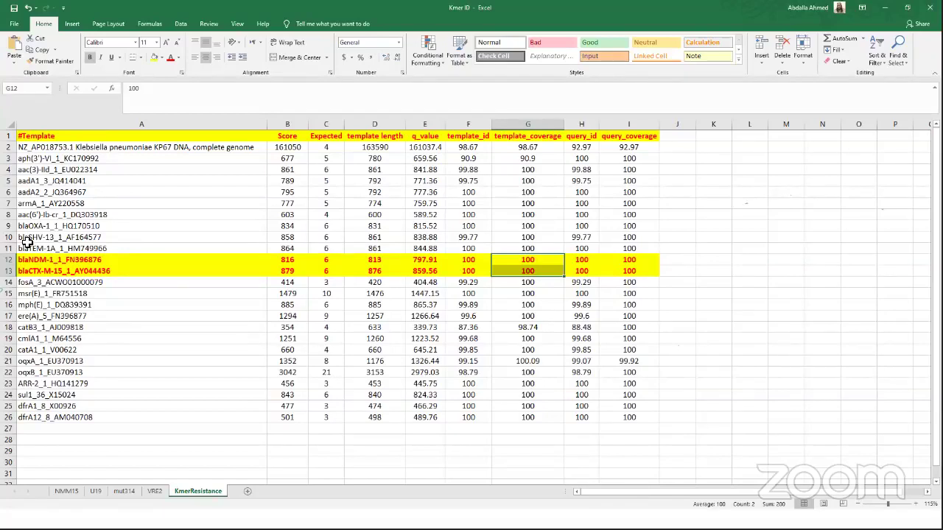
pyautogui.click(35, 272)
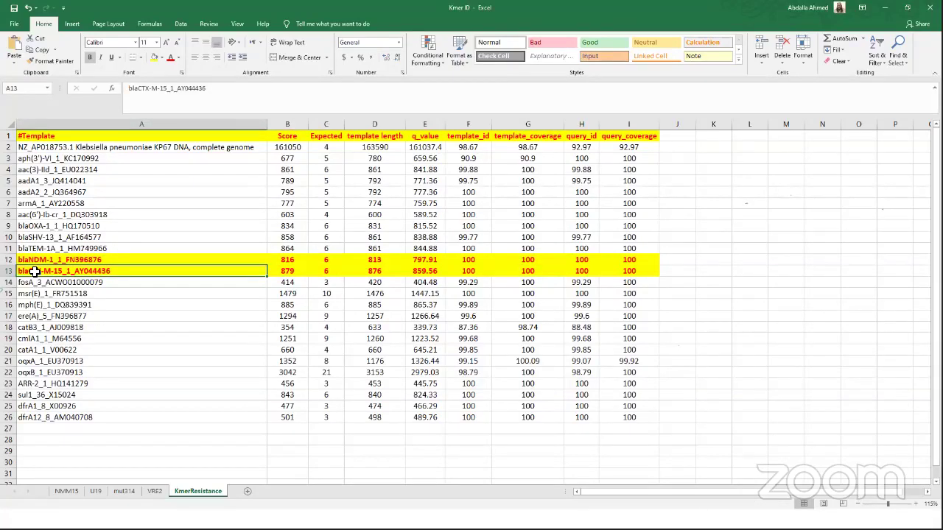
pyautogui.click(29, 260)
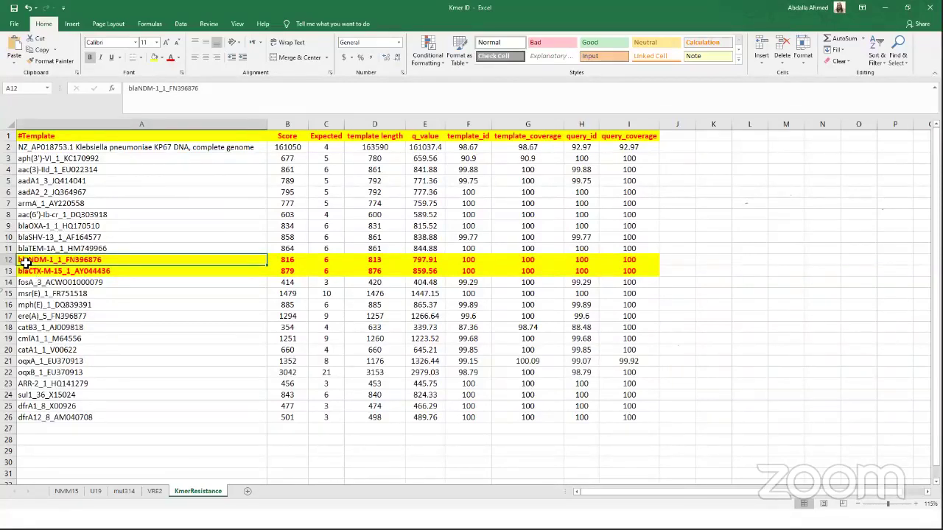
pyautogui.click(27, 267)
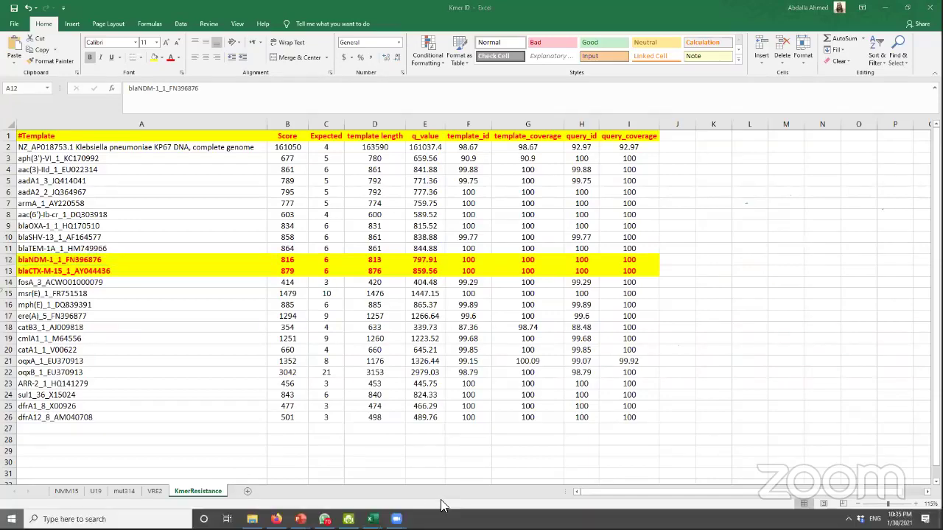
# Switch back to the PowerPoint slide show at the Results of Antibiotics resistance slide.
pyautogui.press('super')
pyautogui.moveTo(306, 514)
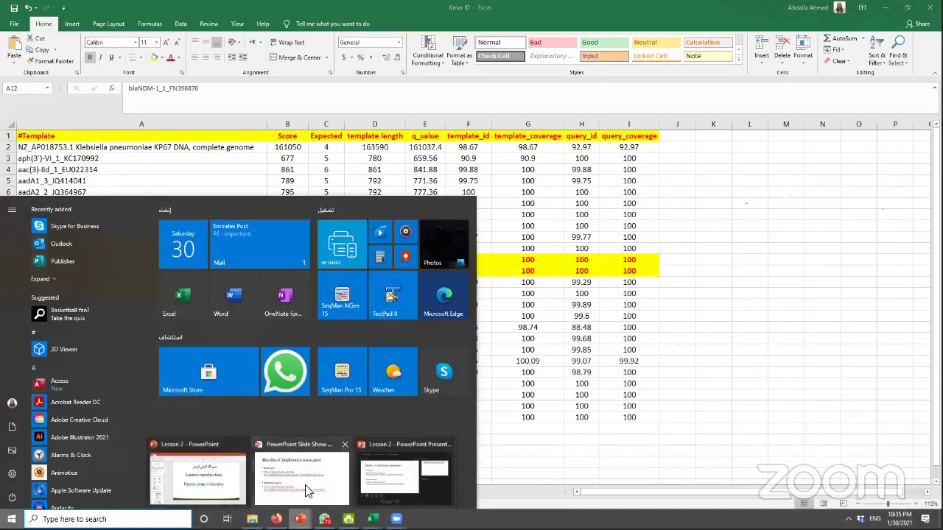
pyautogui.click(306, 487)
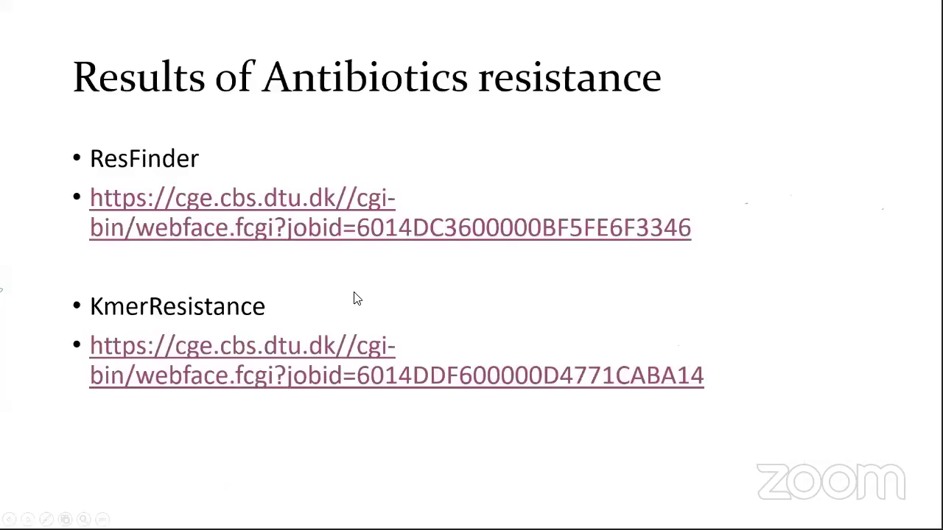